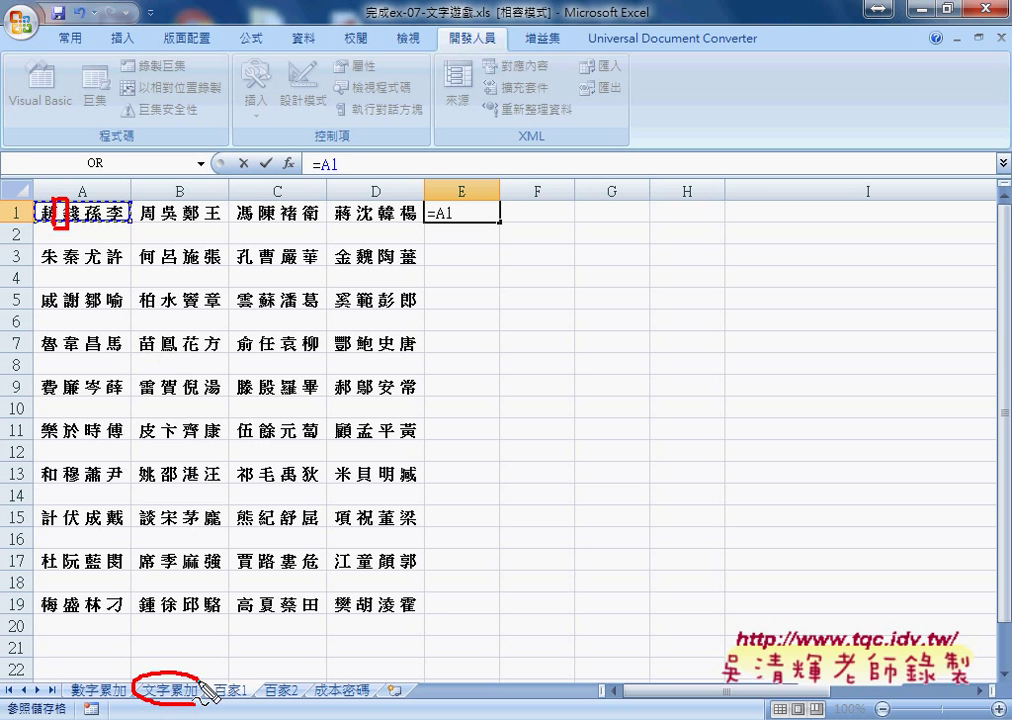
Cancel the half-typed =A1 formula in E1 on the 百家1 sheet, leaving the cell empty
drag(140, 603, 160, 655)
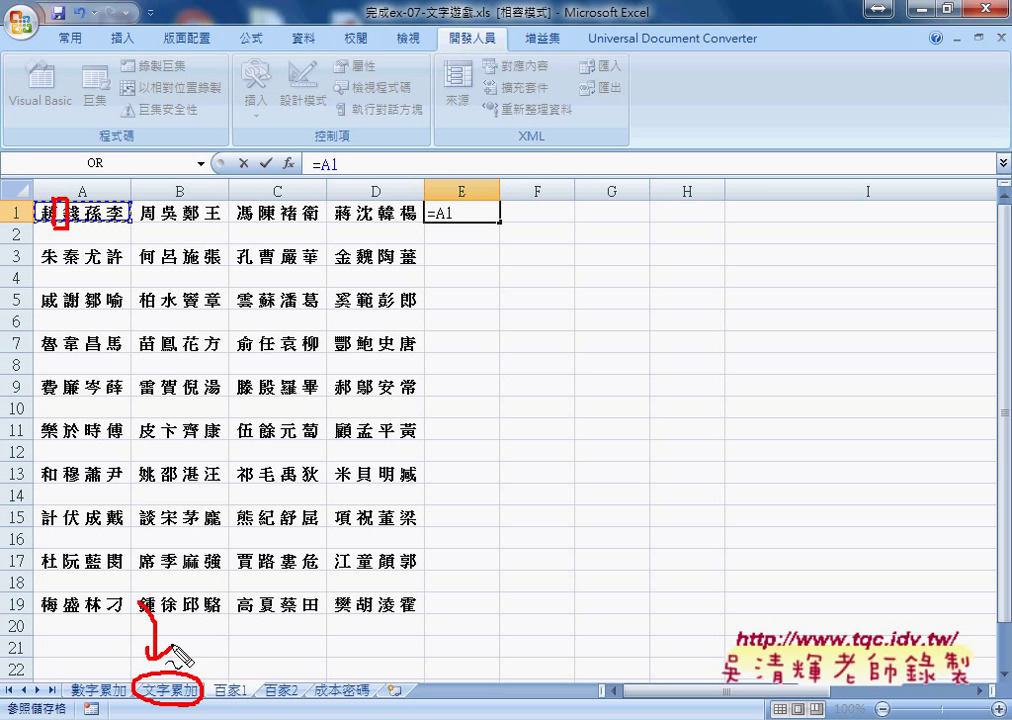
key(Escape)
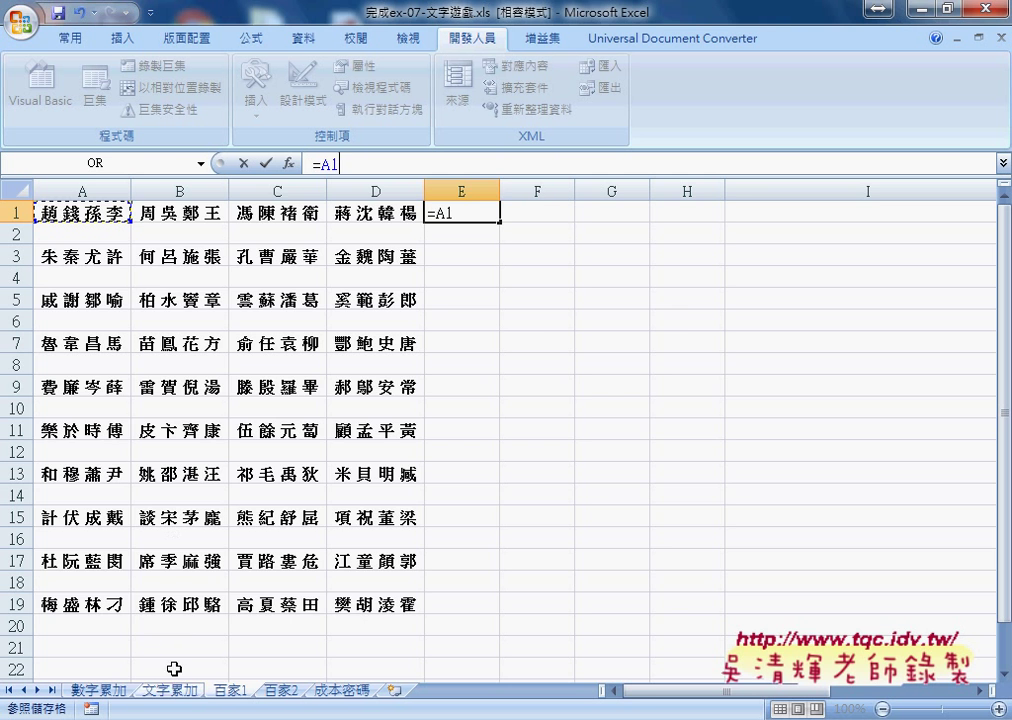
click(188, 692)
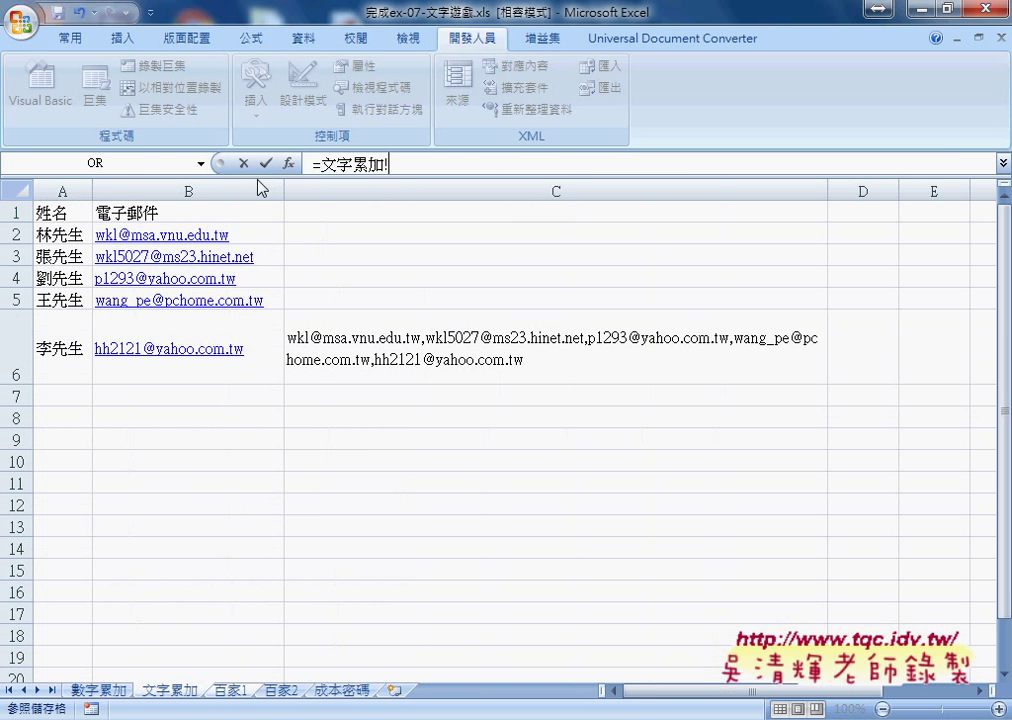
key(Escape)
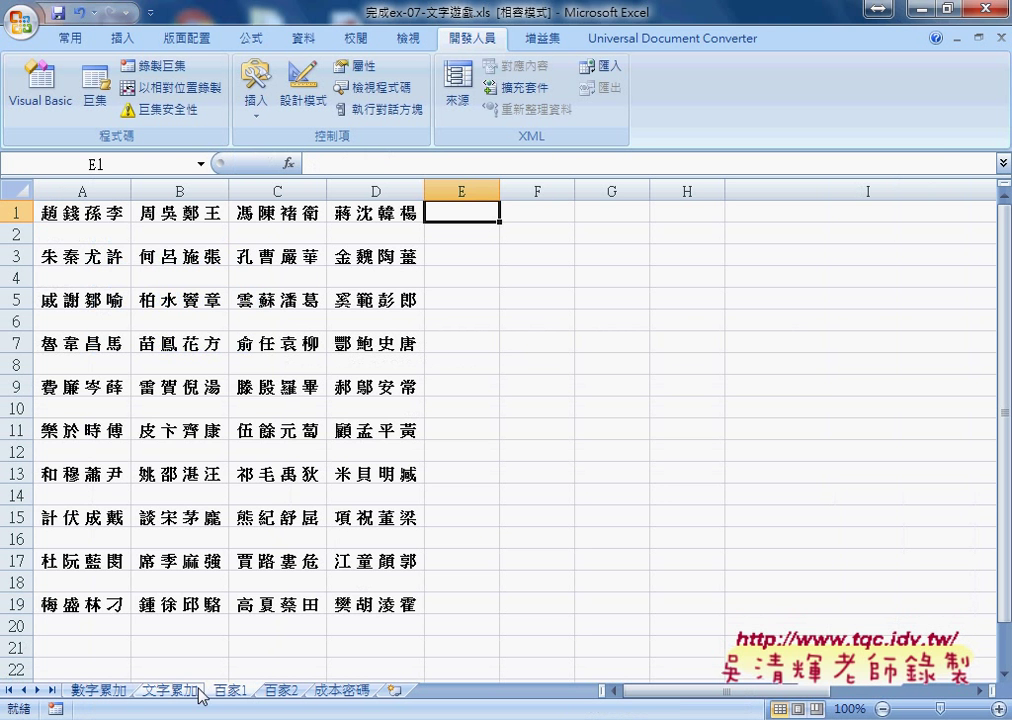
Switch to the 文字累加 sheet, glance back at 百家1, then return to 文字累加
click(172, 692)
click(227, 691)
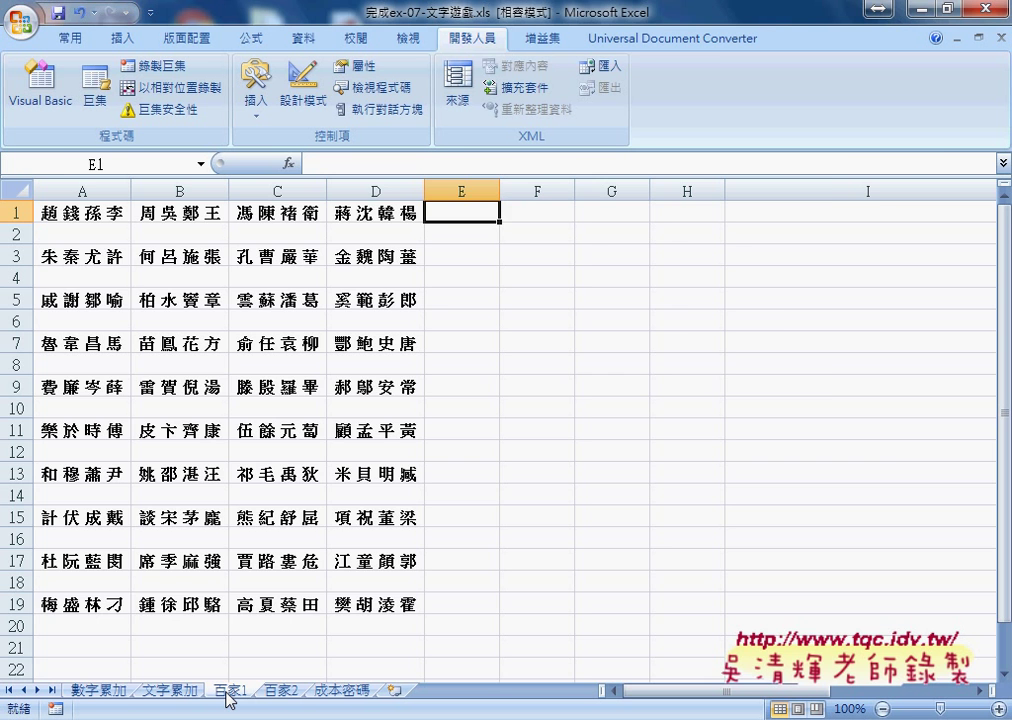
click(190, 697)
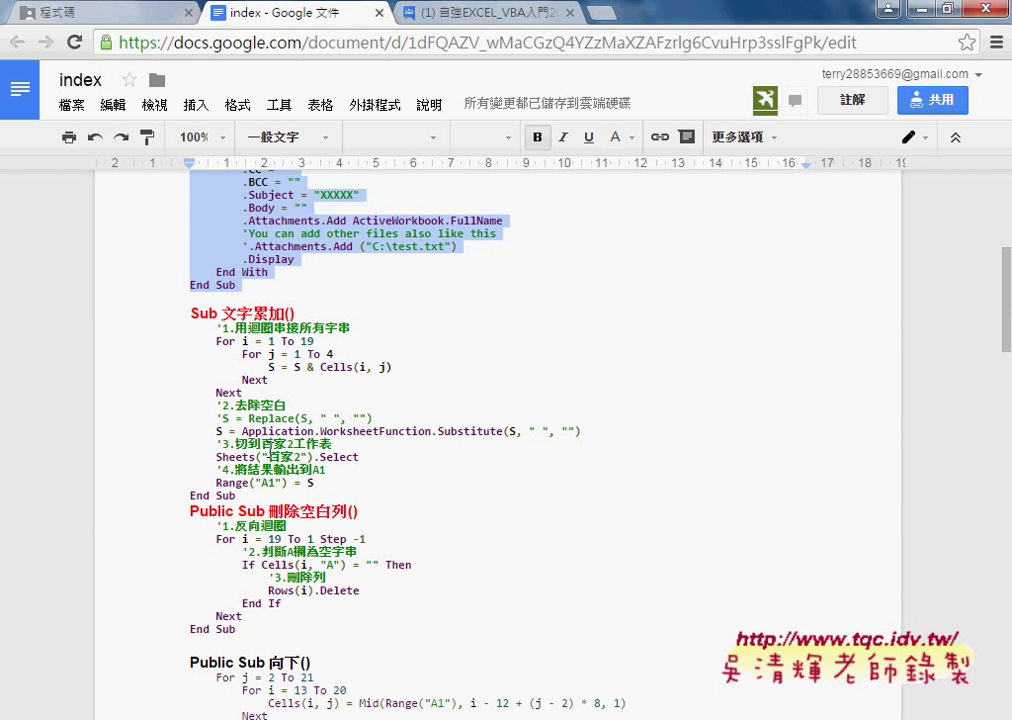
Scroll the index document to Sub 用Outlook郵寄() and select the macro title
scroll(213, 354, down, 3)
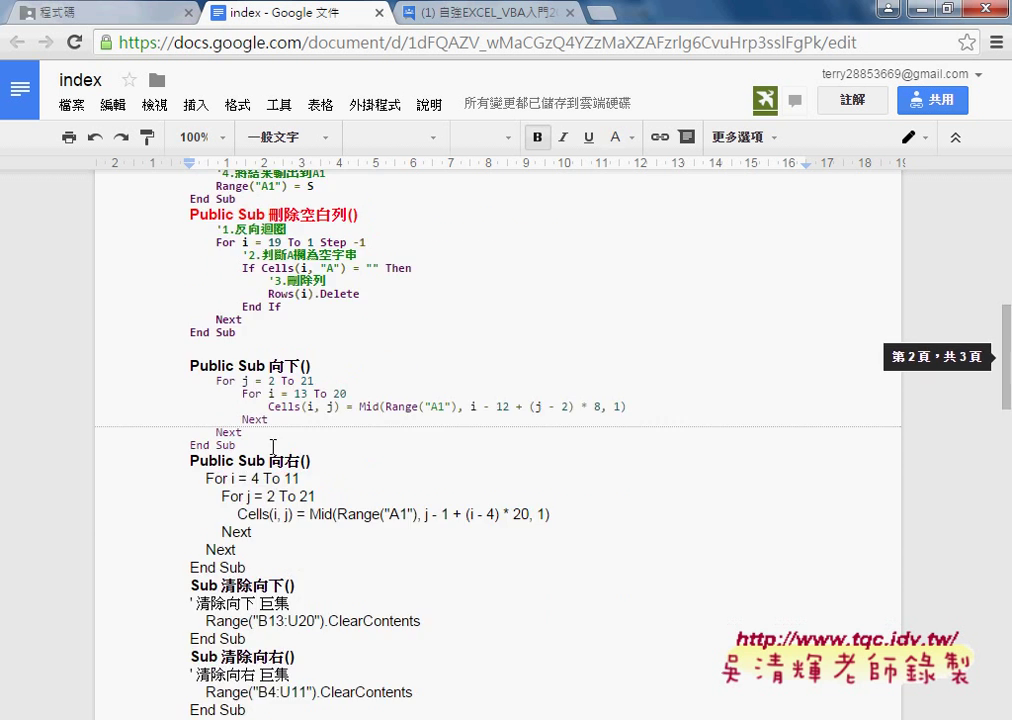
scroll(275, 440, up, 3)
scroll(275, 440, up, 2)
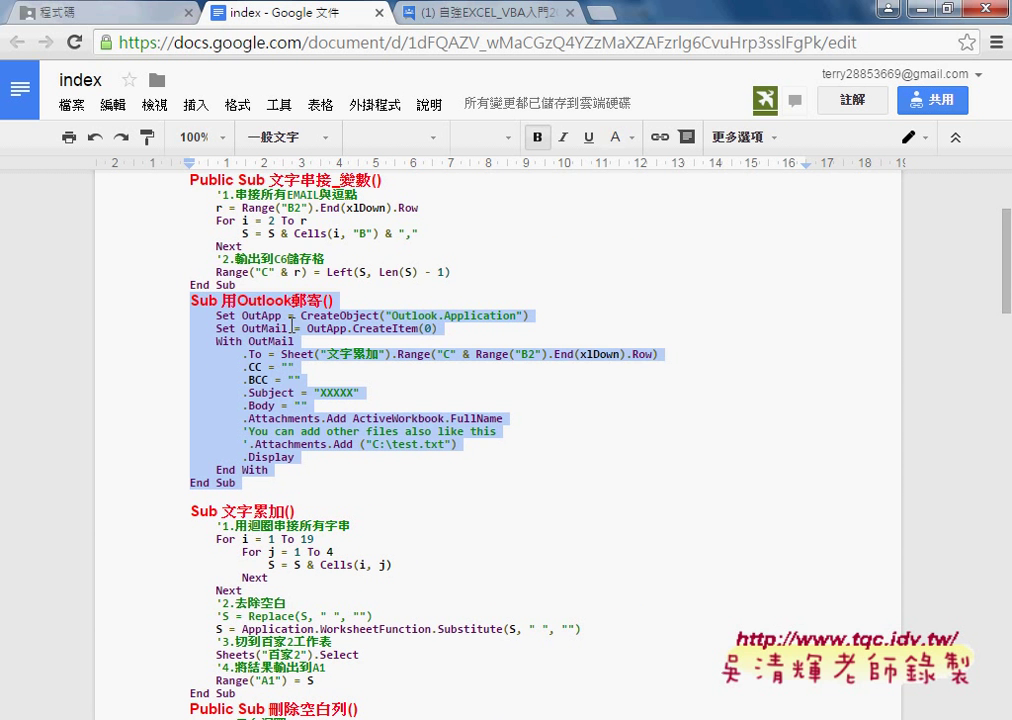
drag(237, 300, 335, 300)
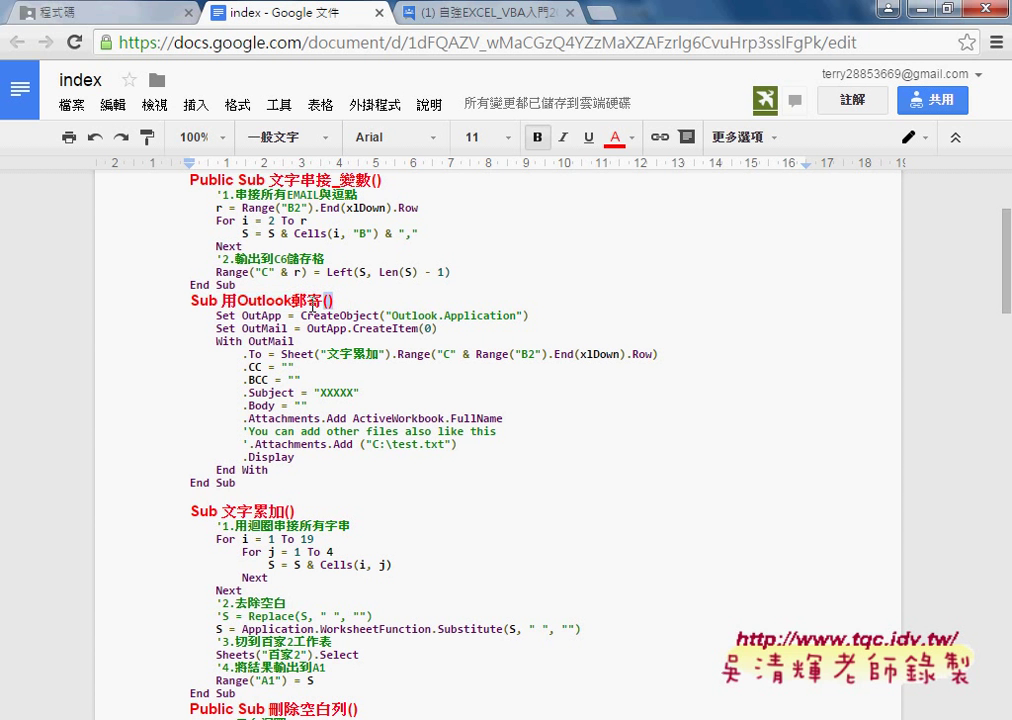
drag(237, 300, 222, 300)
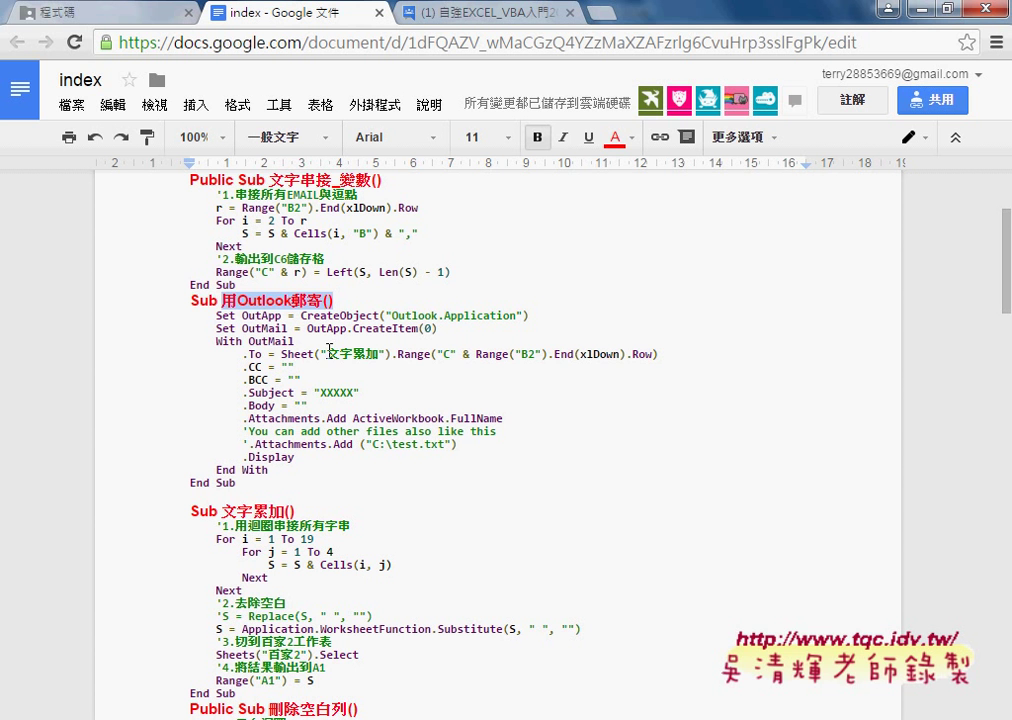
drag(281, 355, 658, 354)
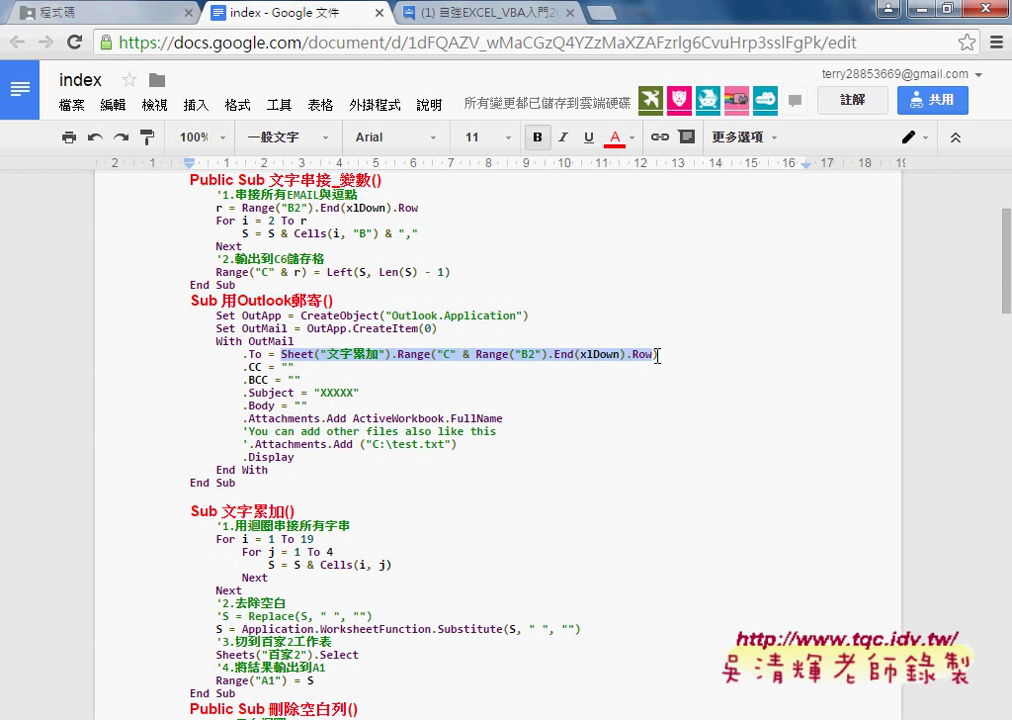
mouse_move(366, 393)
mouse_down()
mouse_move(313, 393)
mouse_move(313, 405)
mouse_up()
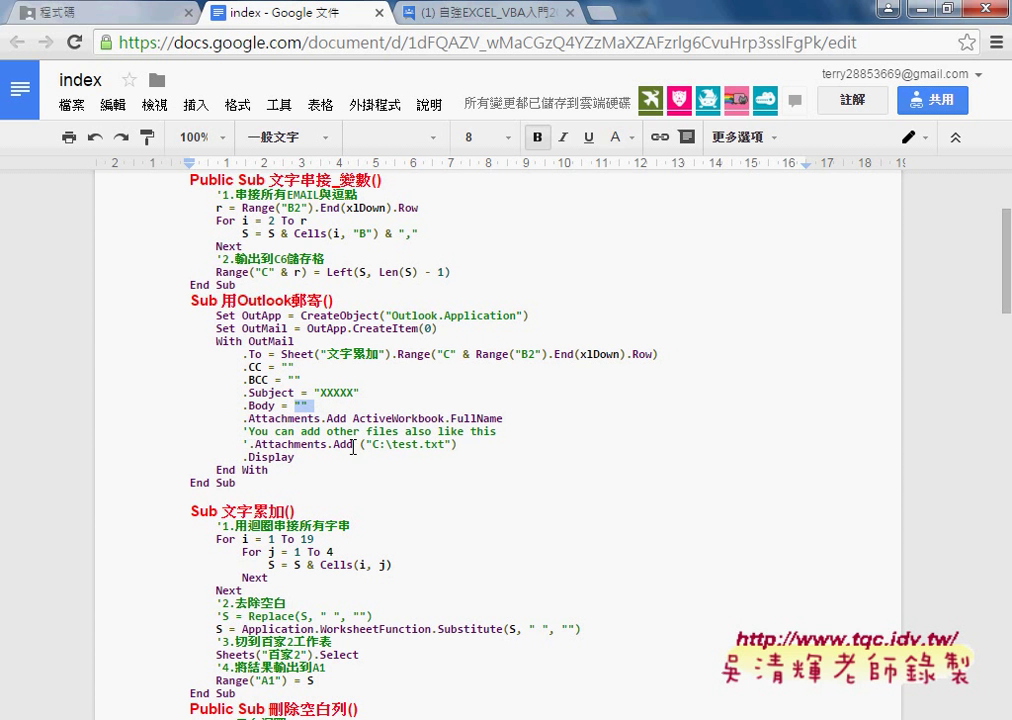
drag(366, 443, 453, 446)
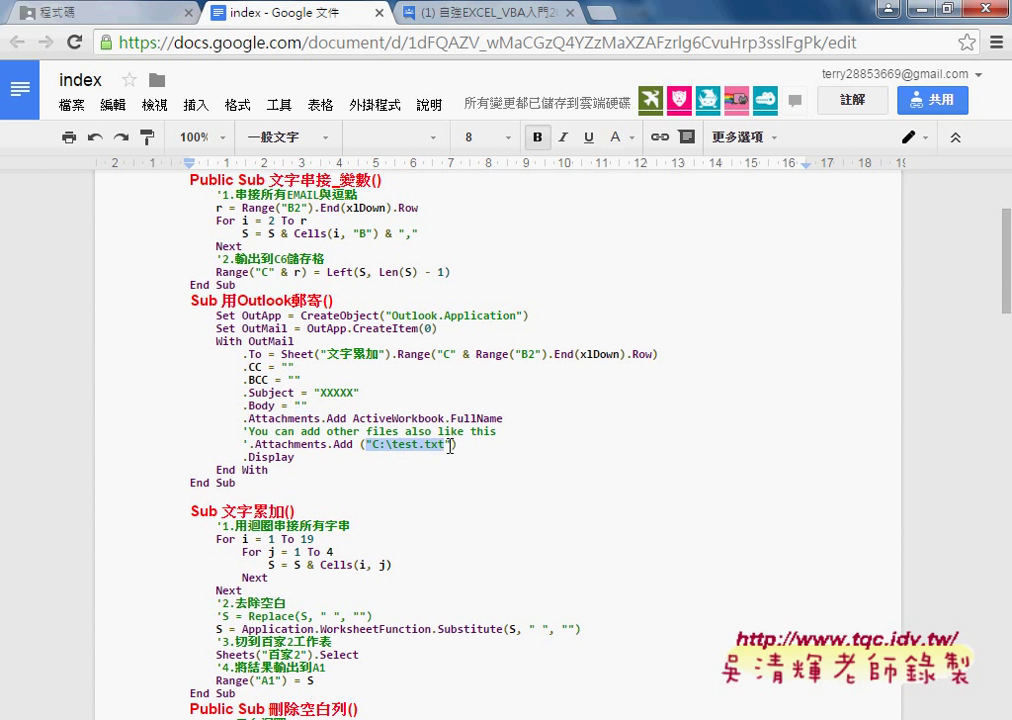